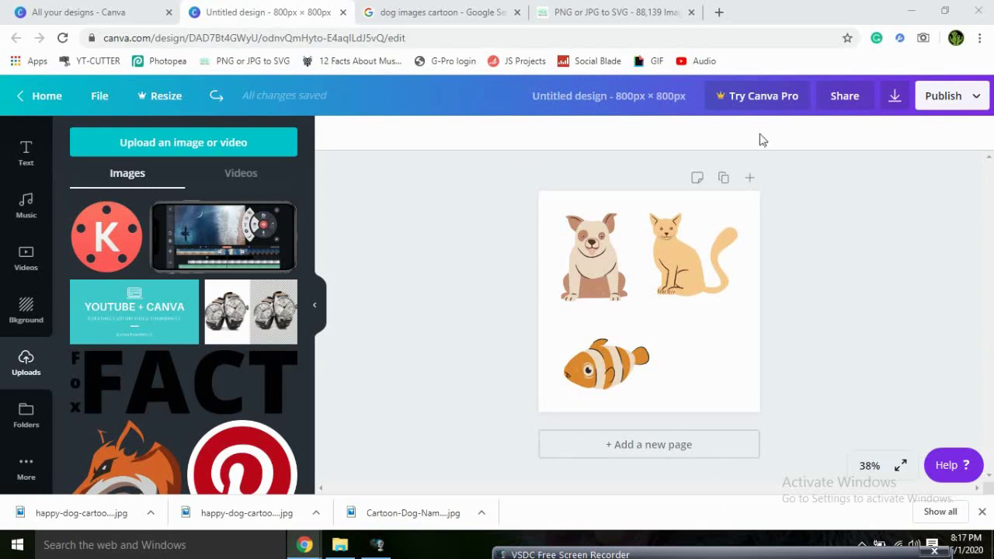
Recolor the light-orange body of the cat graphic to red
left_click(691, 266)
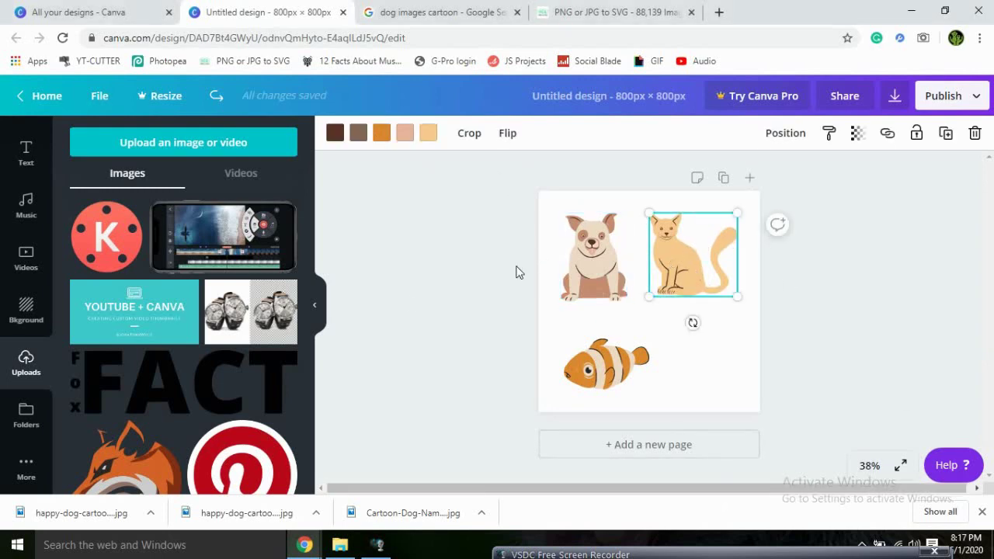
left_click(428, 134)
left_click(77, 428)
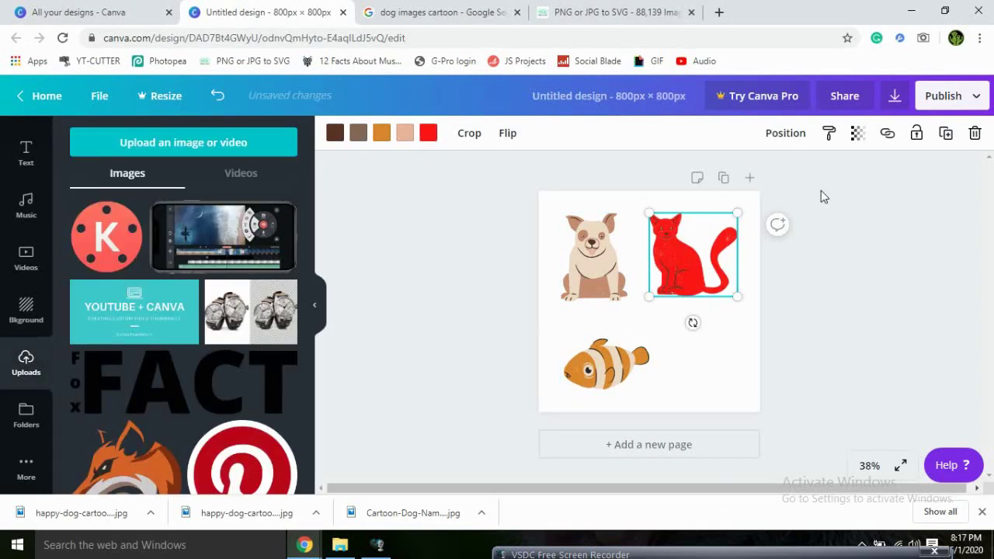
Delete the dog, cat and fish graphics together, leaving the page empty
left_click_drag(821, 190, 502, 417)
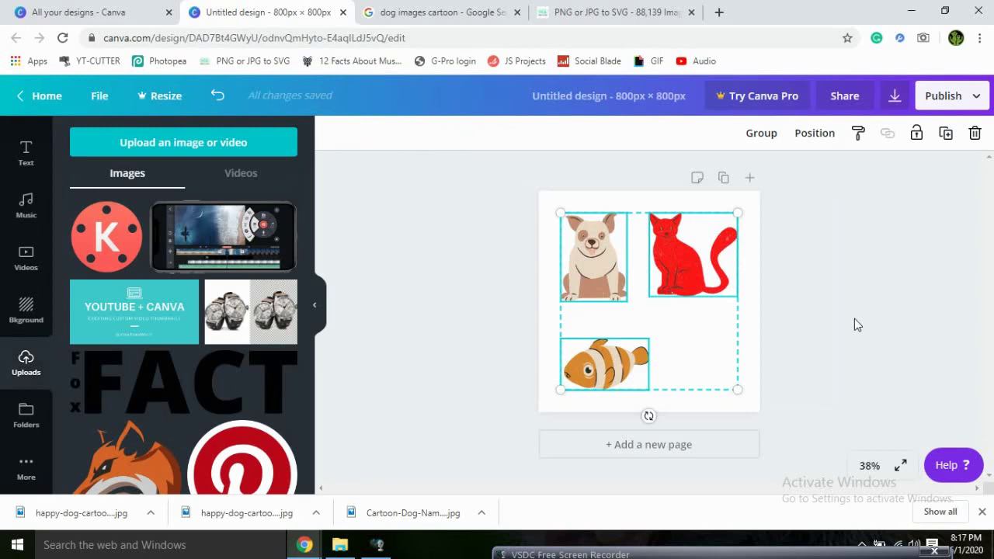
key("Delete")
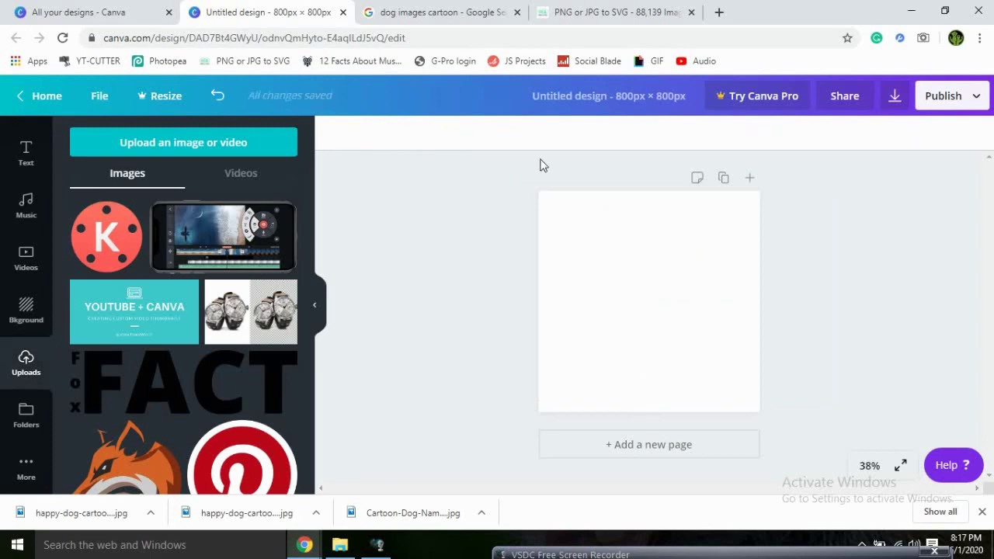
Switch to pngtosvg.com and look over its Image to Vector converter section
left_click(541, 7)
scroll(174, 296, "down", 4)
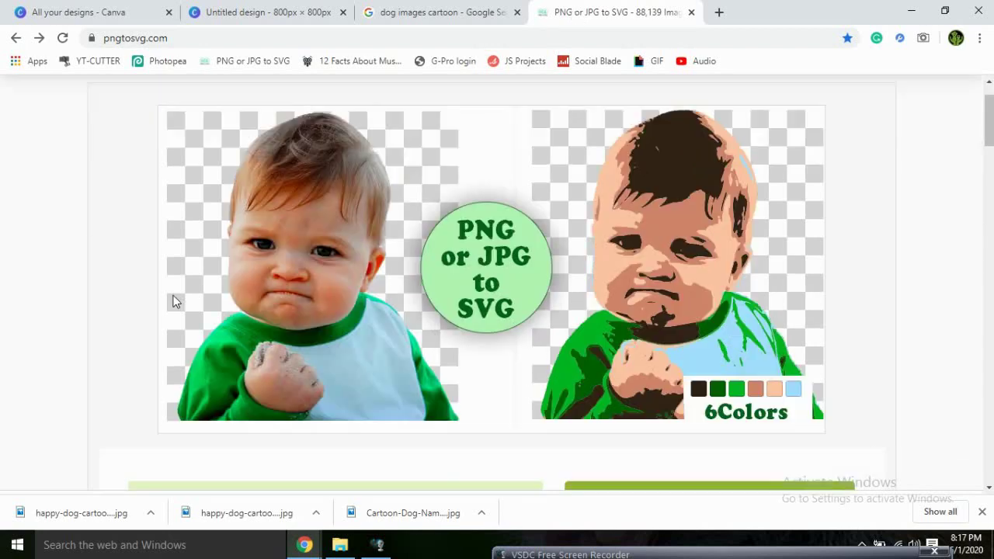
scroll(174, 296, "up", 5)
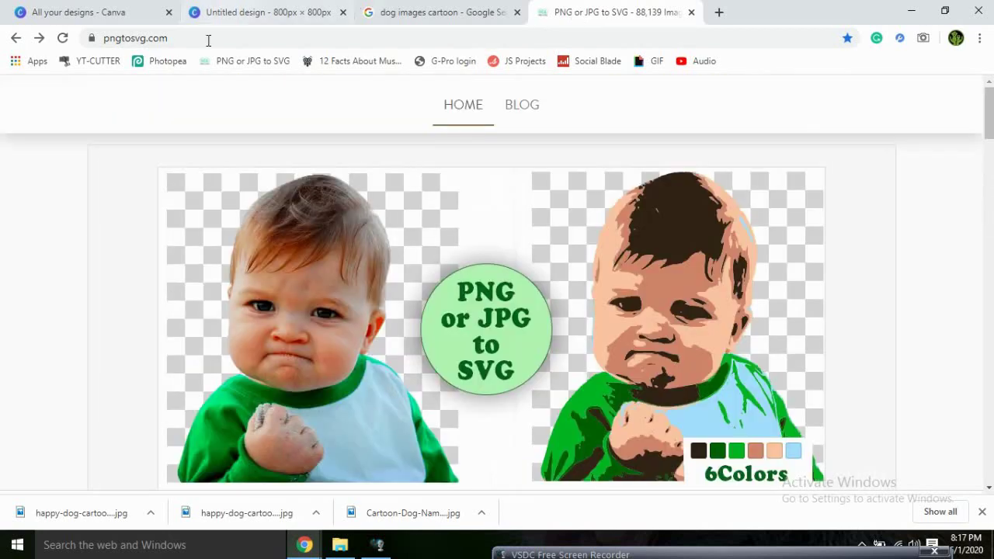
scroll(566, 285, "down", 4)
scroll(390, 295, "up", 5)
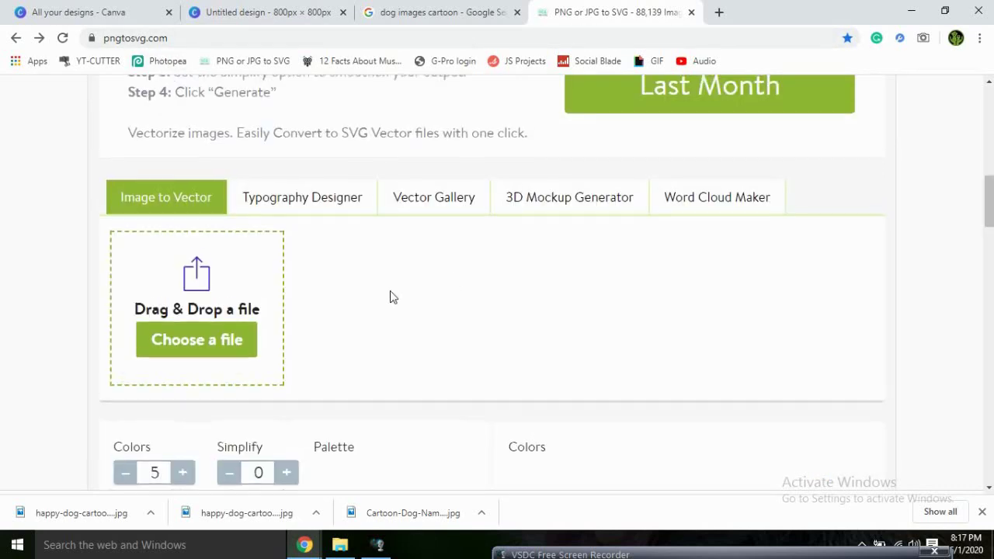
Save the previewed happy dog cartoon from the Google Images results to the Desktop as the JPEG happy-dog-cartoon-vector-26136702
left_click_drag(423, 13, 727, 9)
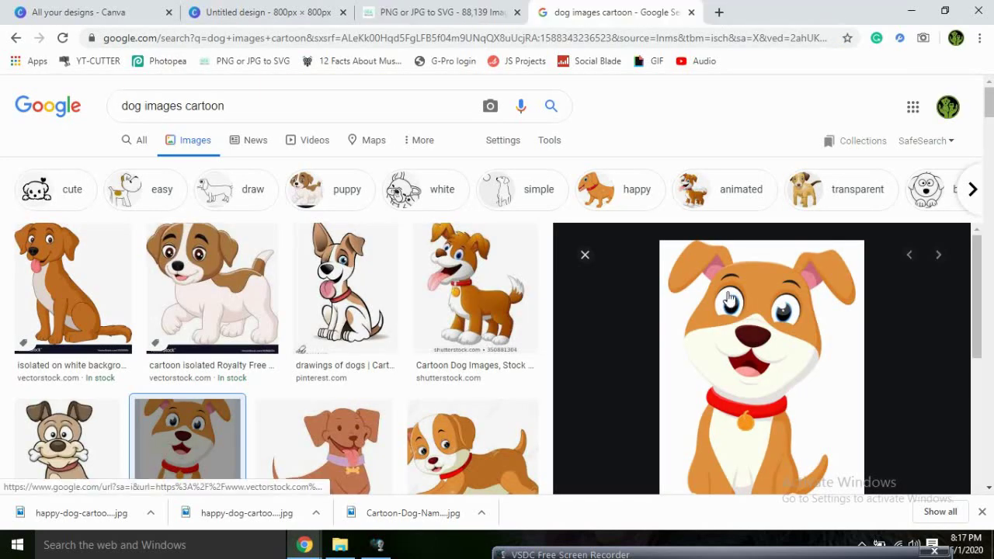
right_click(756, 306)
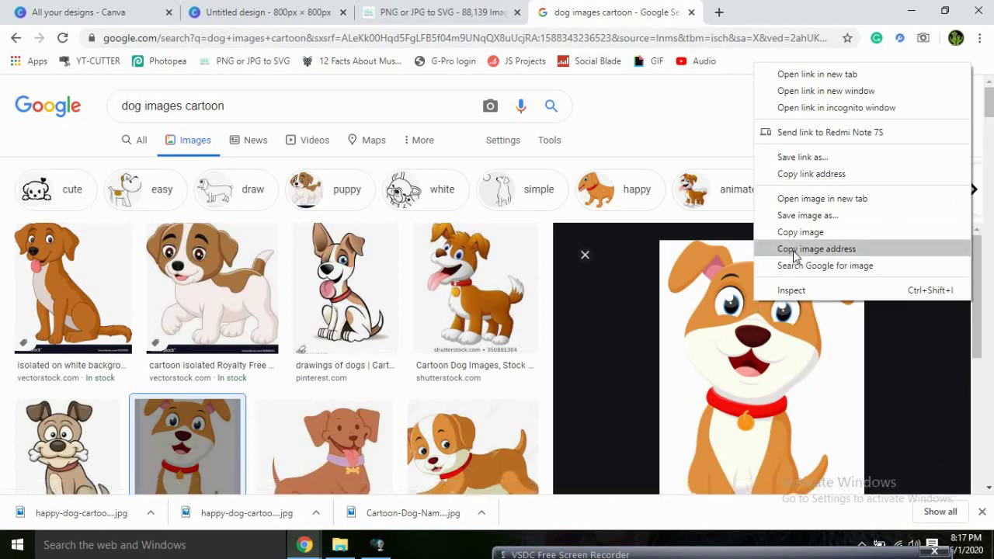
left_click(804, 215)
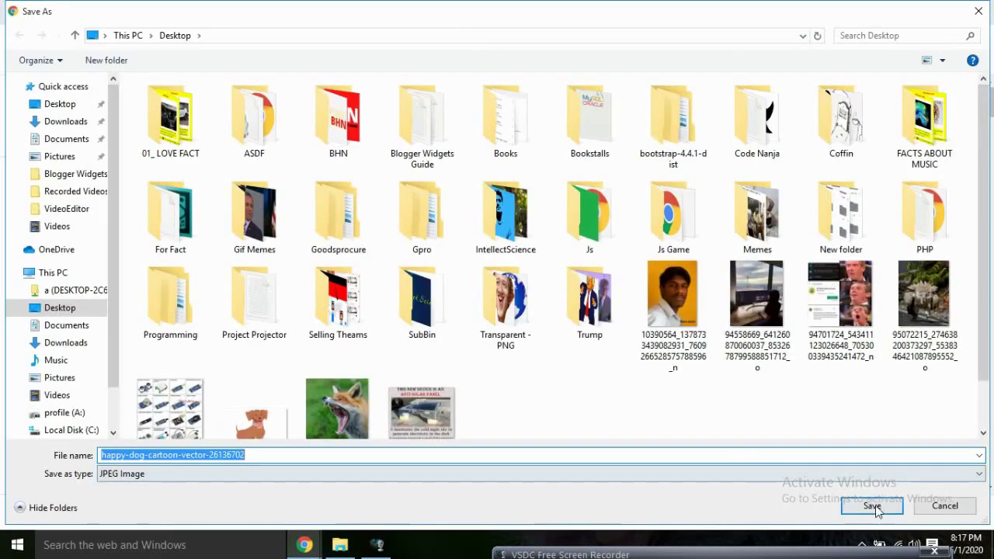
key("Return")
Load the downloaded happy dog cartoon JPG into the Image to Vector converter on pngtosvg.com
left_click(439, 12)
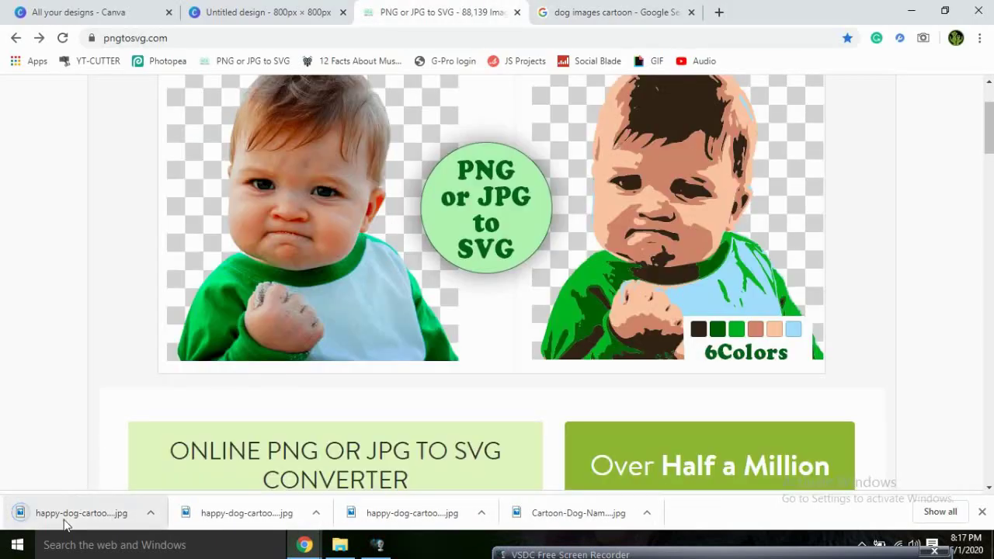
scroll(276, 240, "down", 10)
scroll(145, 322, "up", 2)
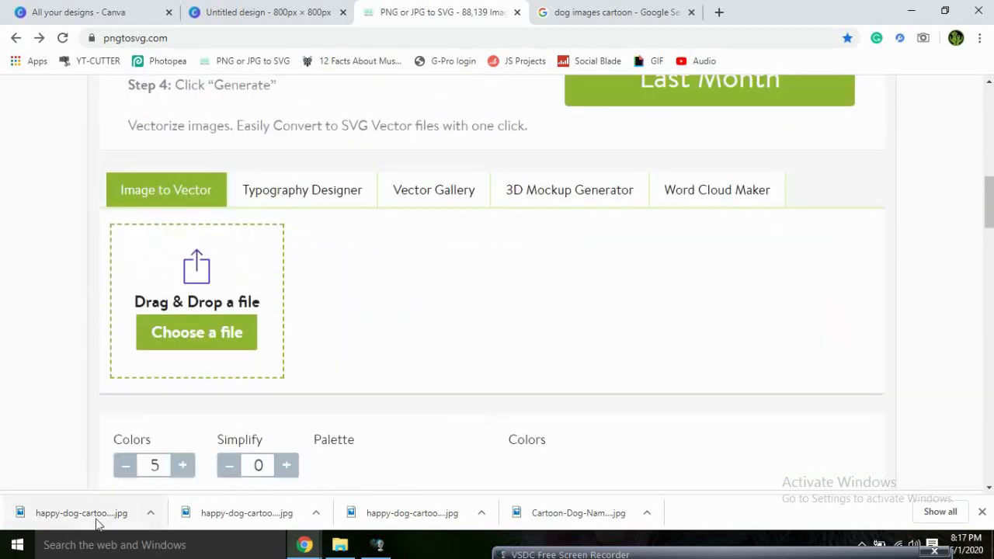
left_click_drag(84, 515, 192, 308)
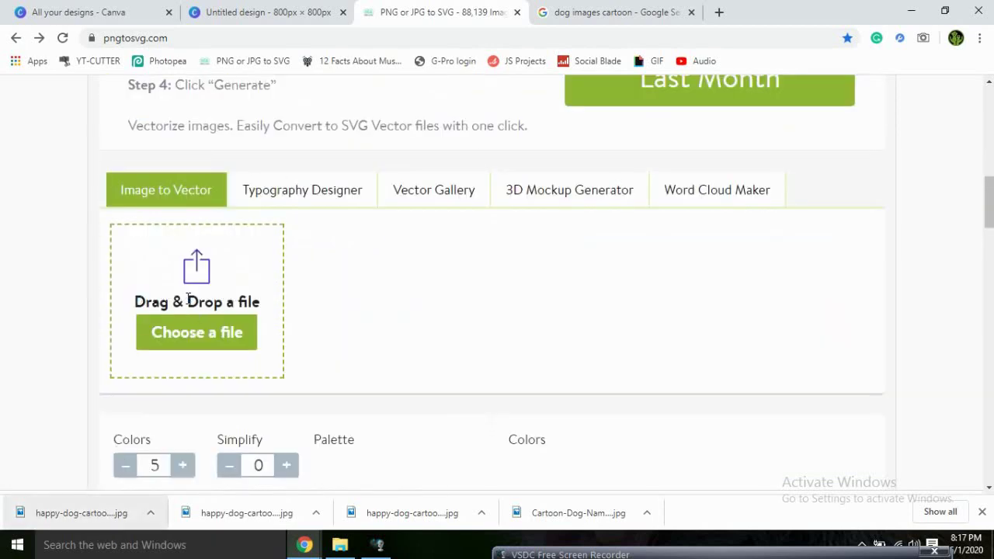
scroll(324, 316, "down", 2)
scroll(323, 314, "down", 6)
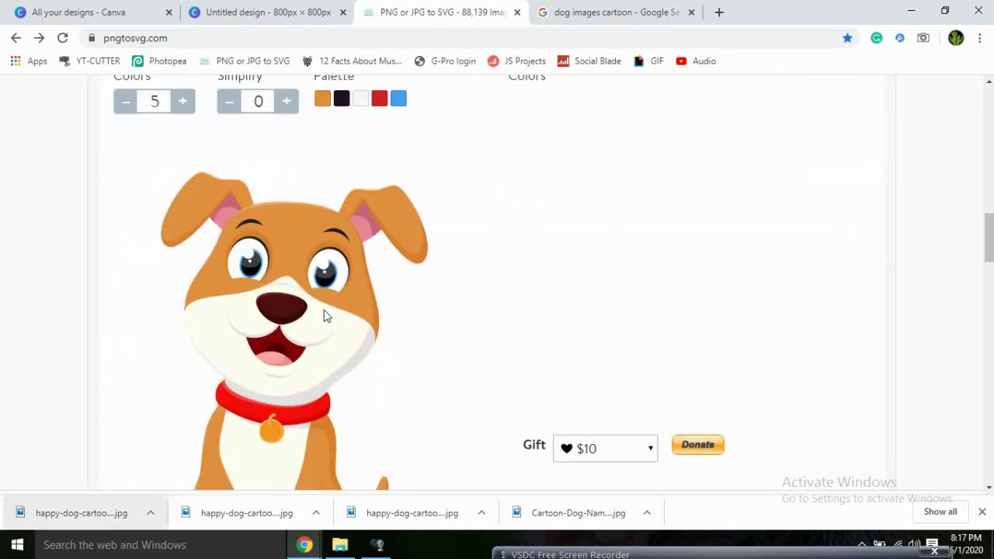
Generate the vector version of the dog with 5 colors and simplify 0, and download the SVG
left_click(445, 410)
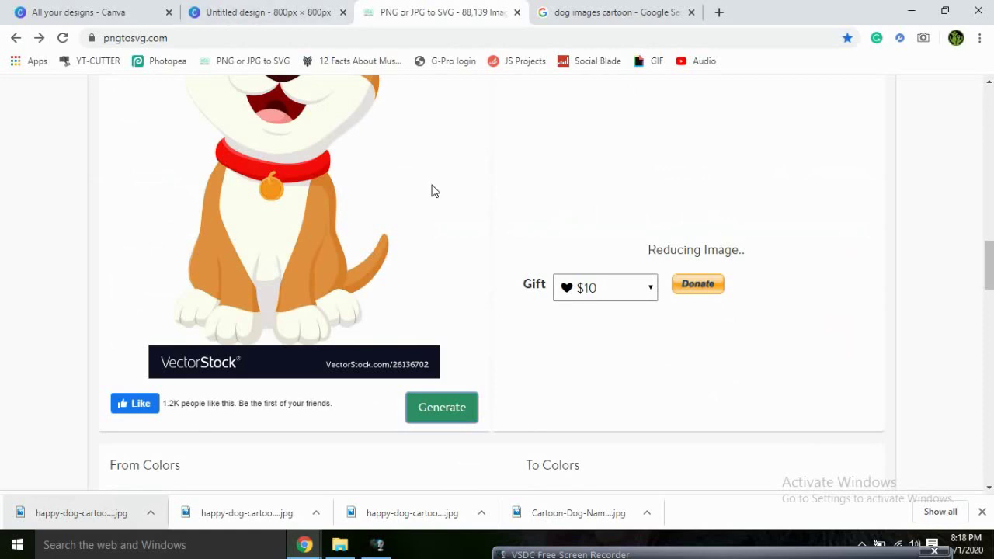
scroll(433, 191, "down", 2)
scroll(433, 191, "up", 6)
scroll(434, 191, "down", 1)
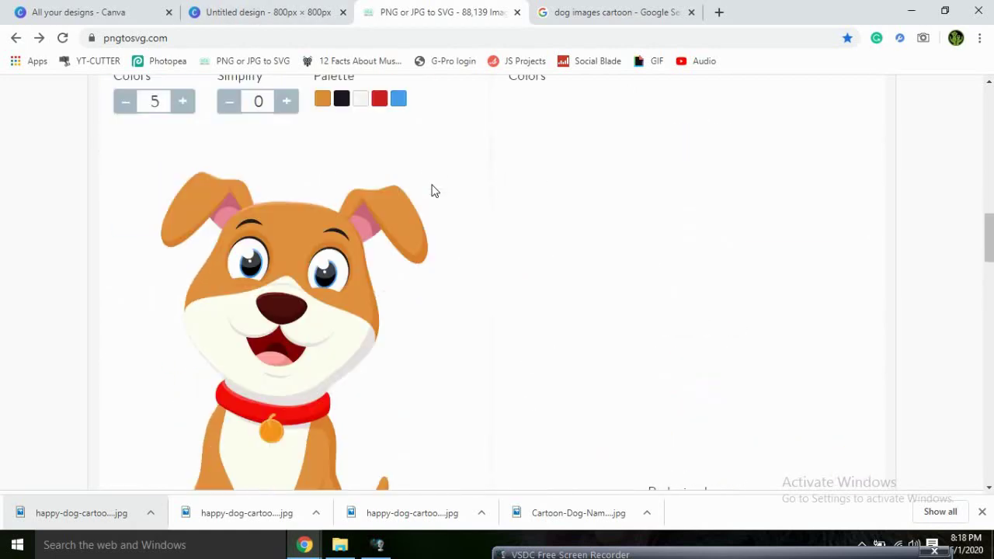
scroll(433, 191, "down", 3)
scroll(434, 191, "up", 1)
scroll(434, 191, "down", 1)
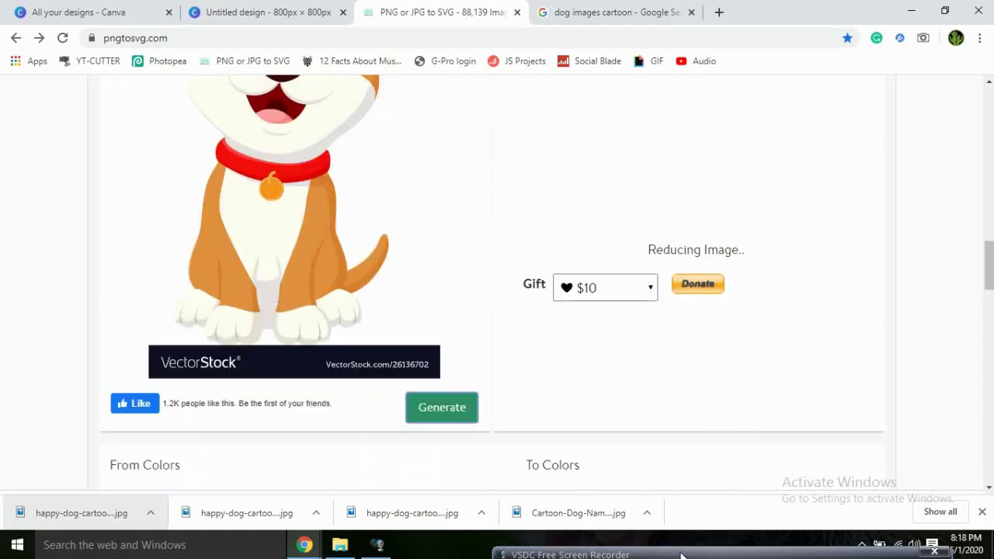
scroll(623, 357, "up", 2)
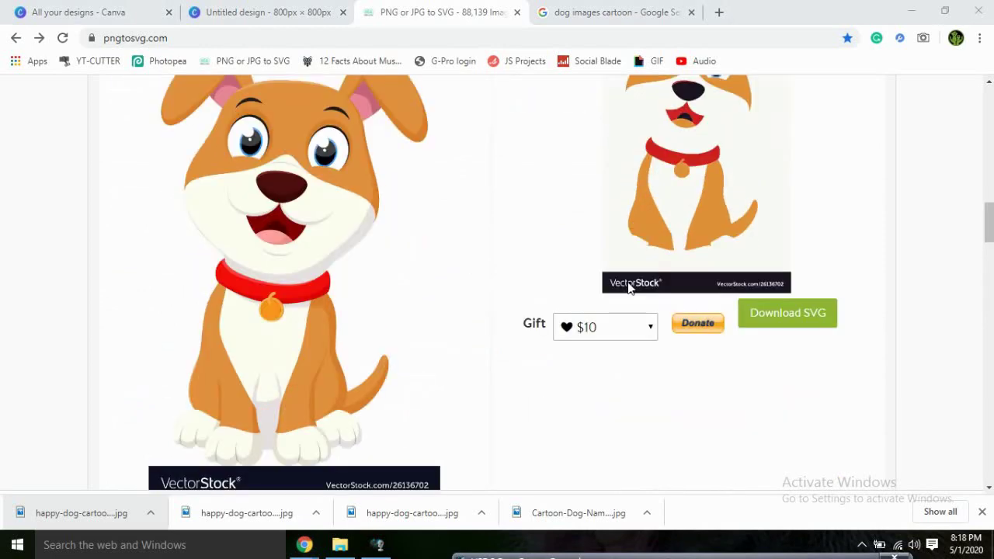
scroll(629, 283, "up", 2)
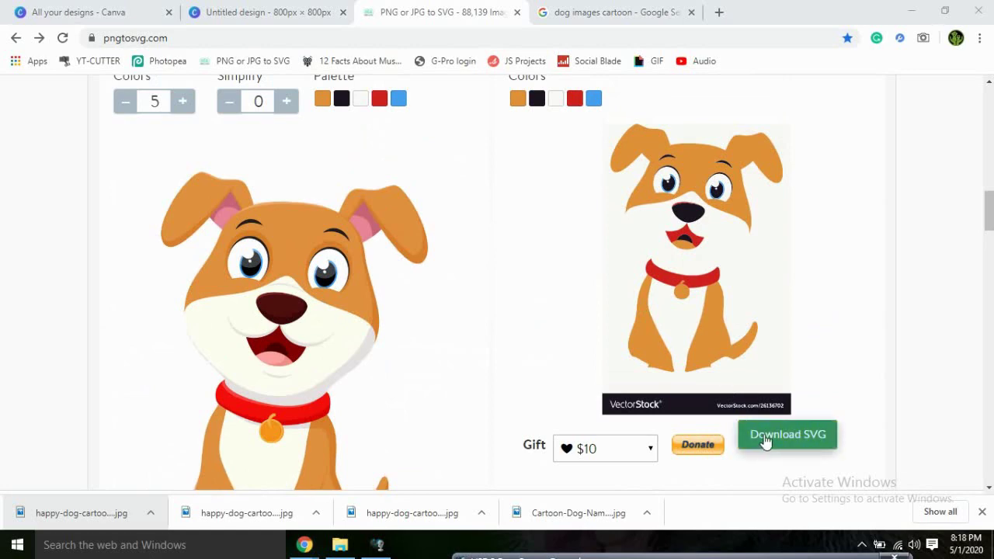
left_click(764, 438)
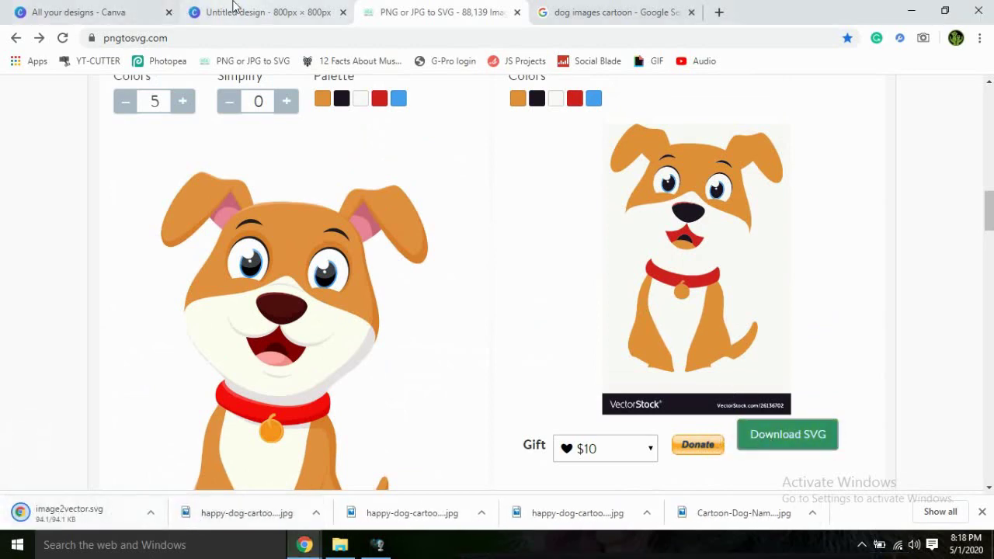
Switch to the Canva design, add the downloaded image2vector.svg to the page, enlarge it and center it roughly
left_click(233, 8)
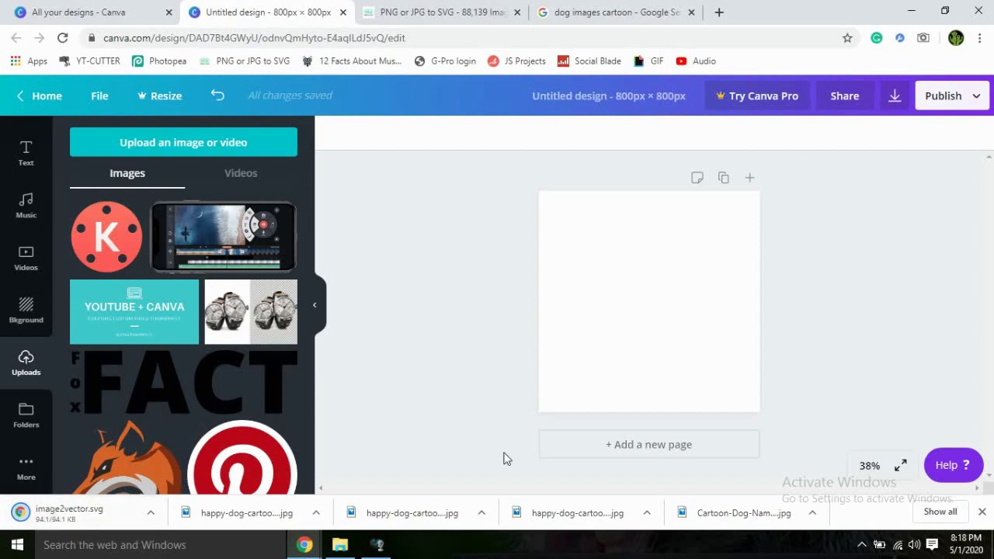
left_click_drag(62, 512, 586, 323)
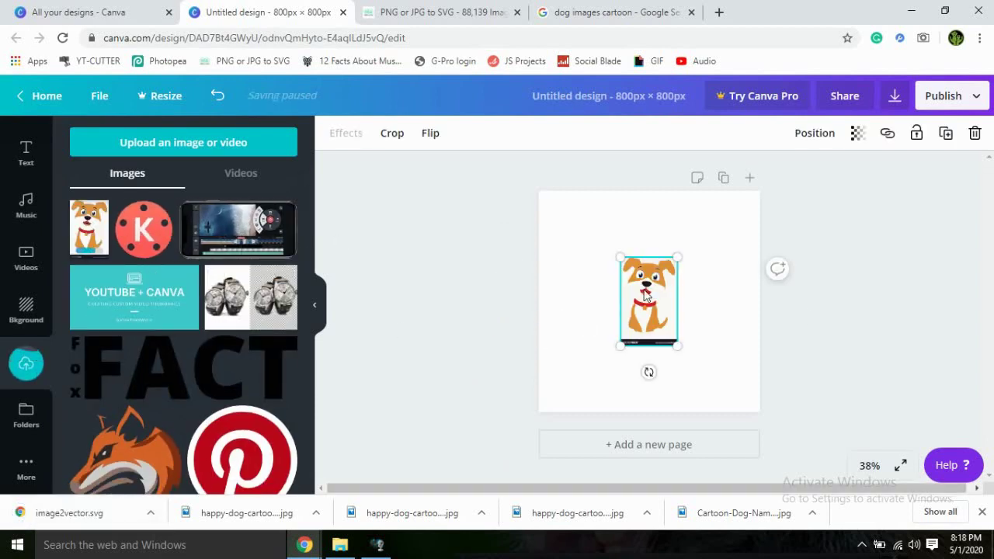
left_click_drag(677, 354, 747, 384)
left_click_drag(631, 335, 616, 296)
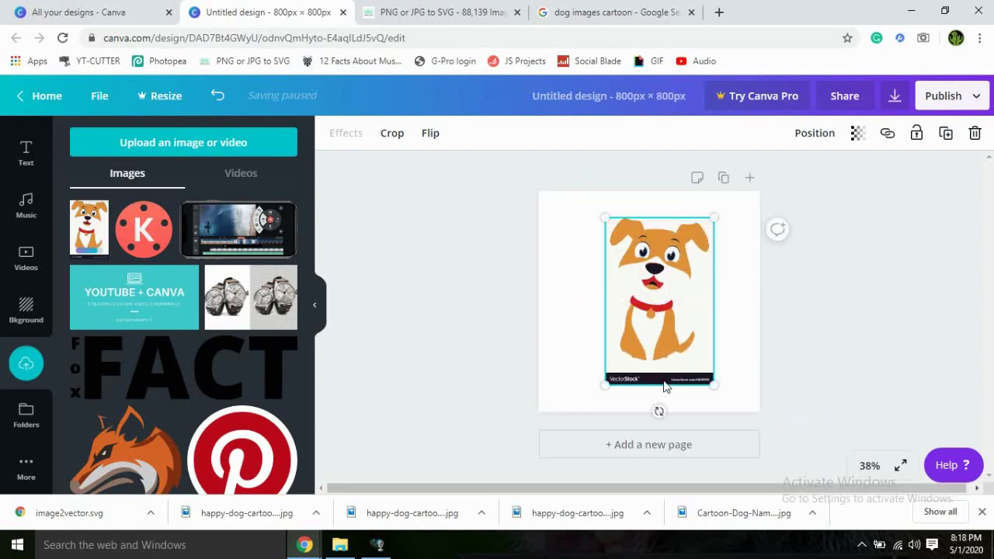
Recolor the blue parts of the dog graphic's eyes to the document's red
left_click(440, 268)
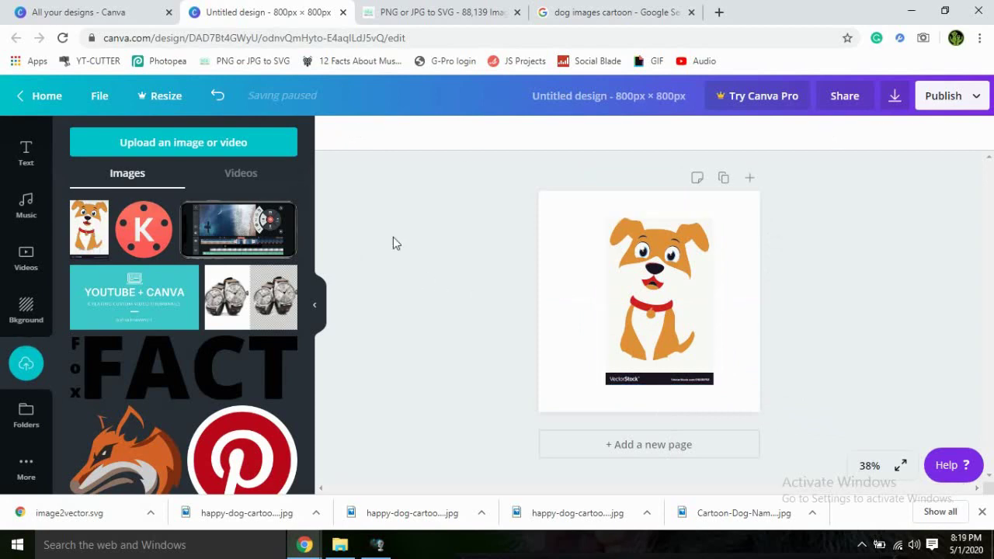
left_click(679, 279)
left_click(462, 281)
left_click(651, 258)
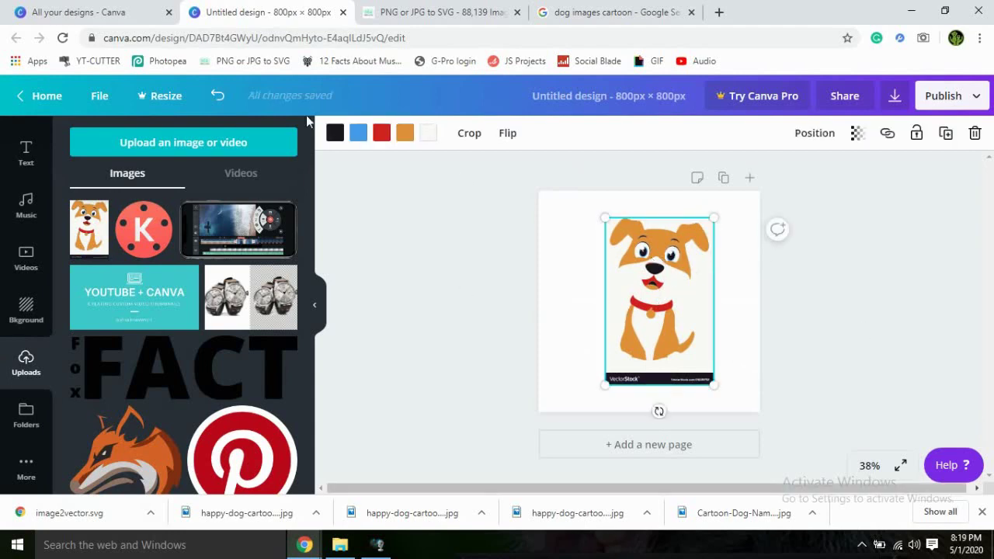
left_click(357, 134)
left_click(250, 284)
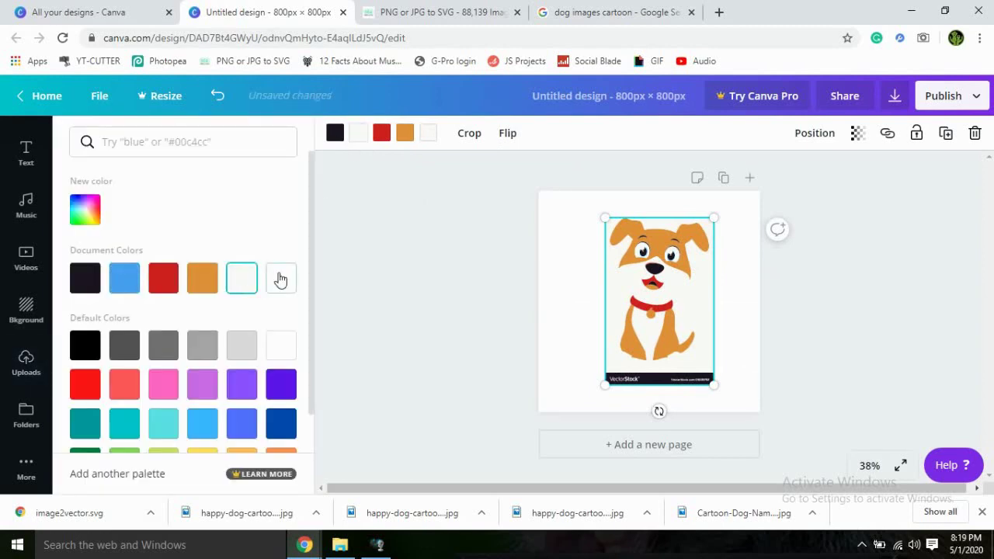
left_click(280, 278)
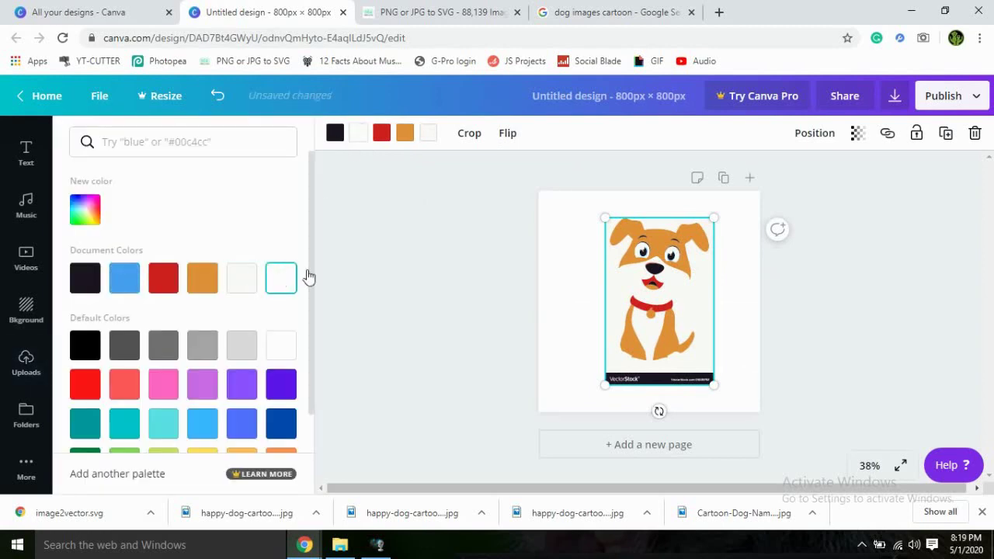
left_click(165, 283)
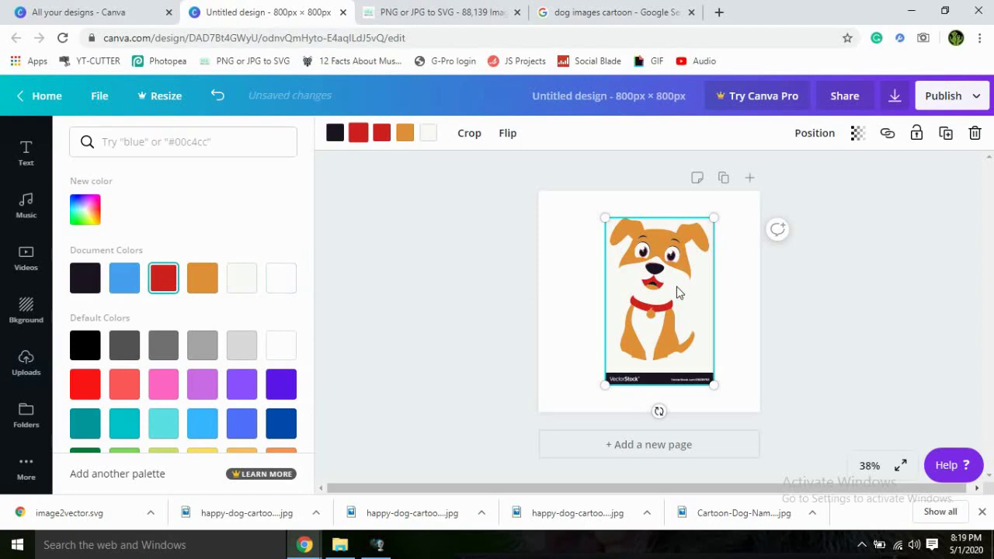
Recolor the dog's red collar and mouth to light turquoise, and its orange fur to the document's near-black
left_click(381, 135)
left_click(163, 423)
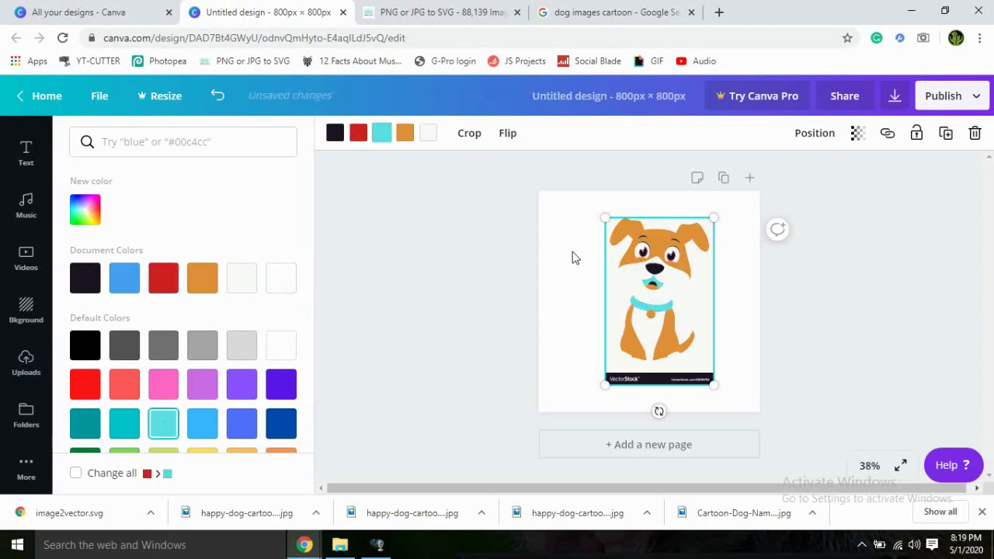
left_click(404, 133)
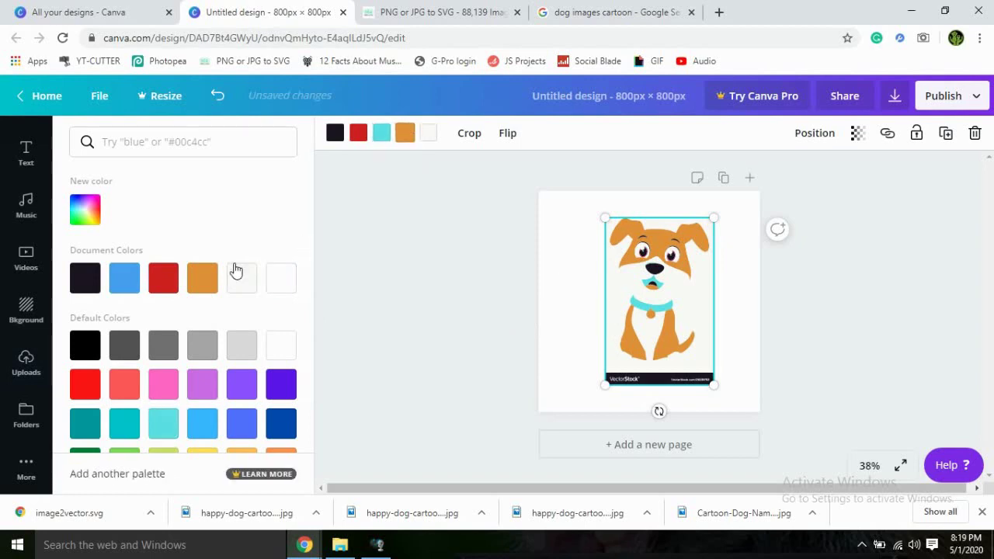
left_click(235, 286)
left_click(205, 286)
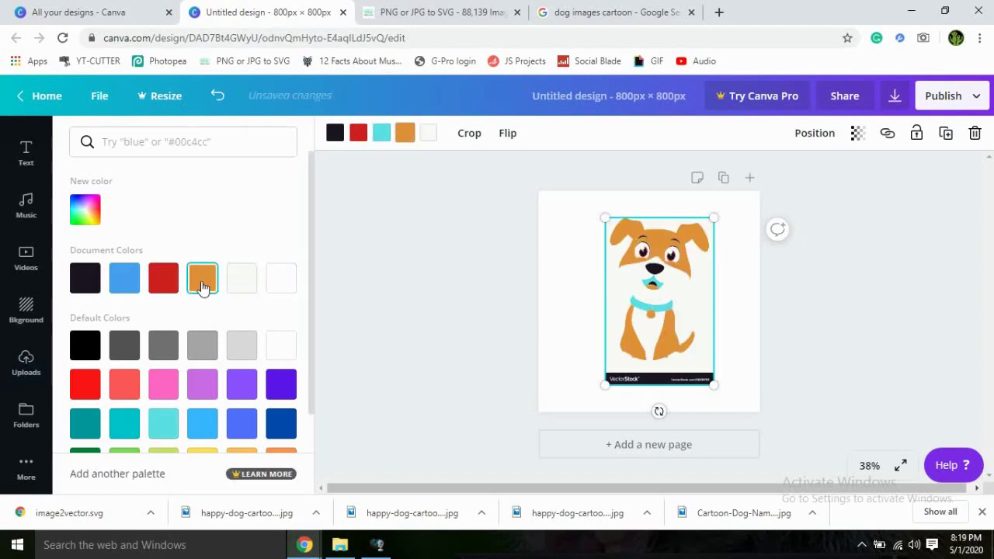
left_click(85, 279)
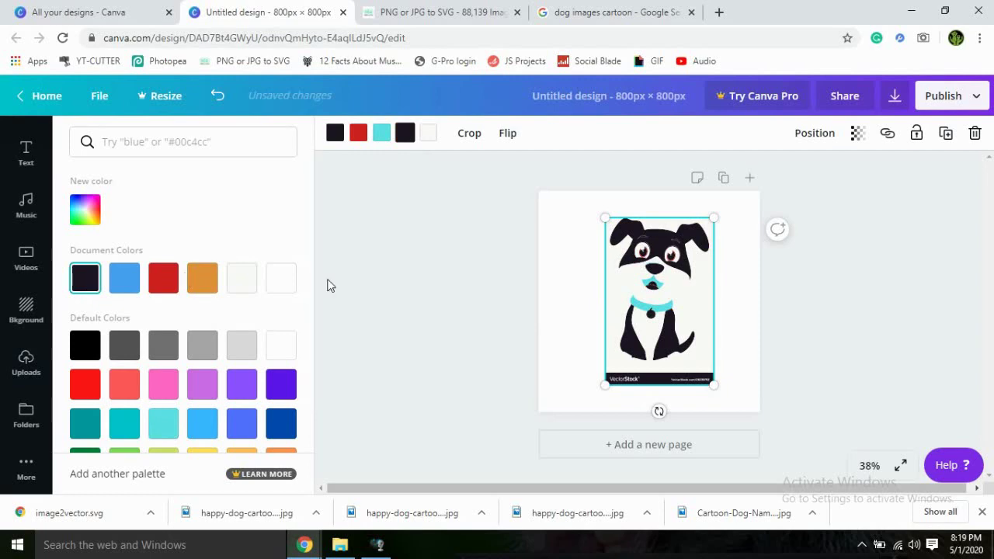
left_click(424, 279)
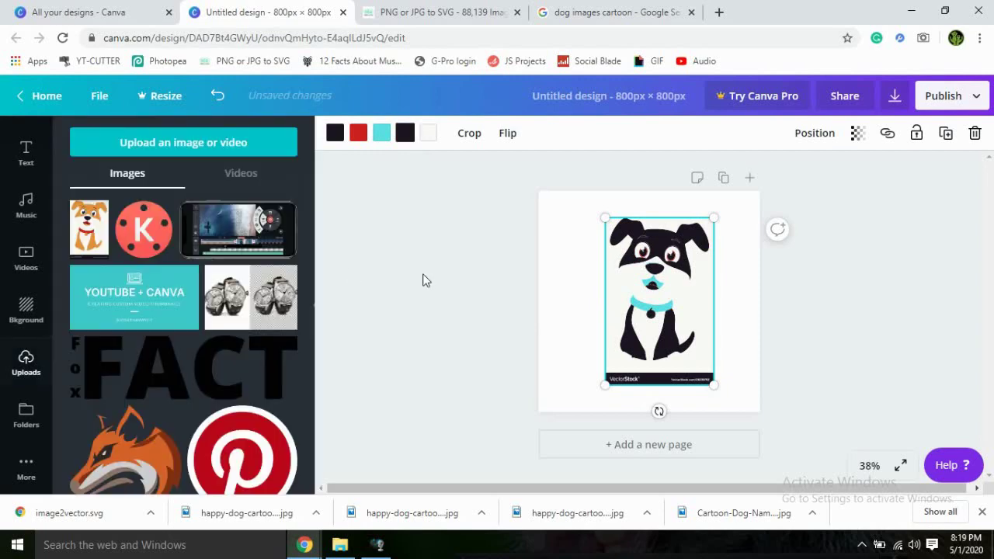
Enlarge the dog graphic beyond the page edges and position it so the face fills the page
left_click(745, 264)
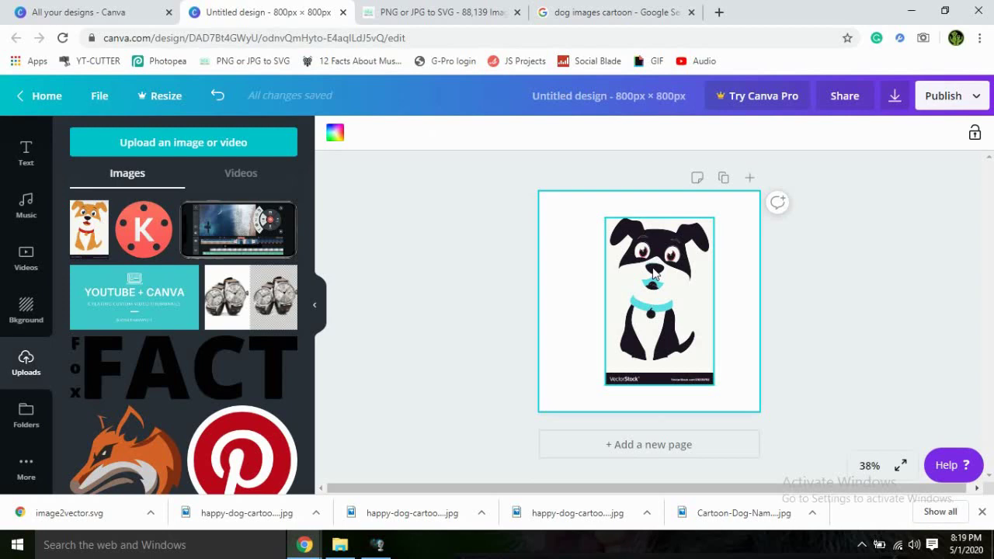
left_click(640, 322)
left_click_drag(606, 384, 485, 482)
left_click_drag(668, 295, 701, 275)
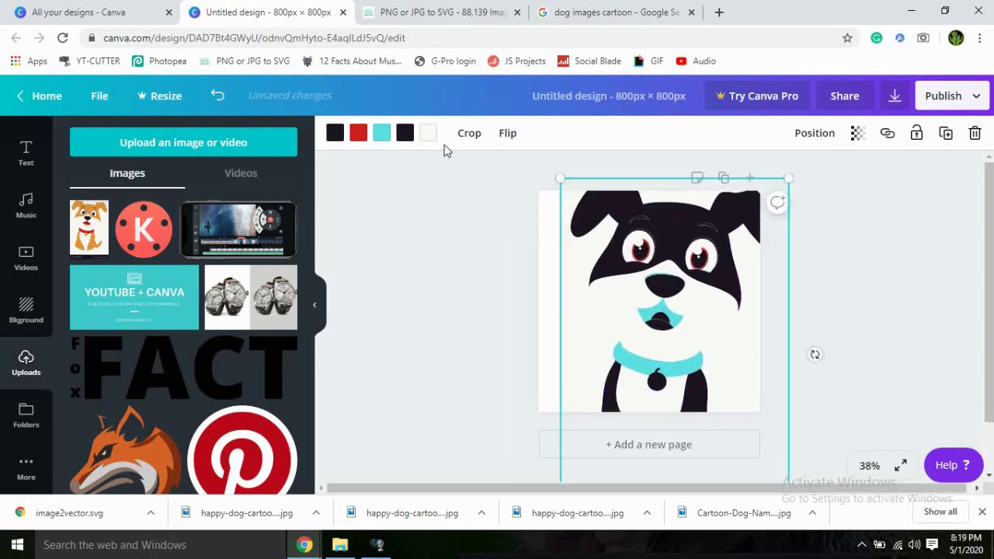
Recolor the dog graphic's off-white areas to gray, and shrink it back to fit within the page
left_click(425, 137)
left_click(203, 346)
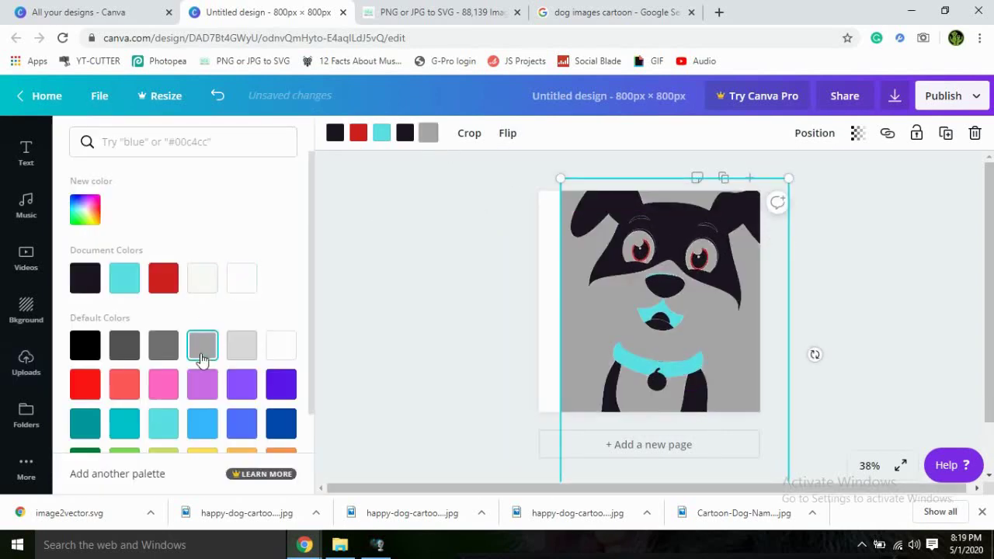
left_click(372, 301)
left_click_drag(789, 177, 645, 348)
left_click_drag(626, 389, 652, 237)
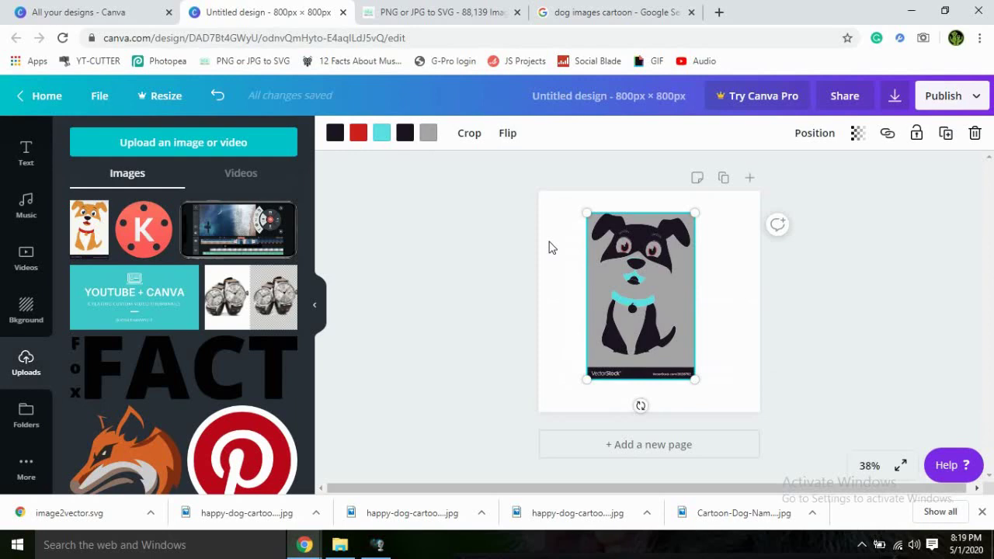
Delete the recolored dog graphic from the page
left_click(578, 314)
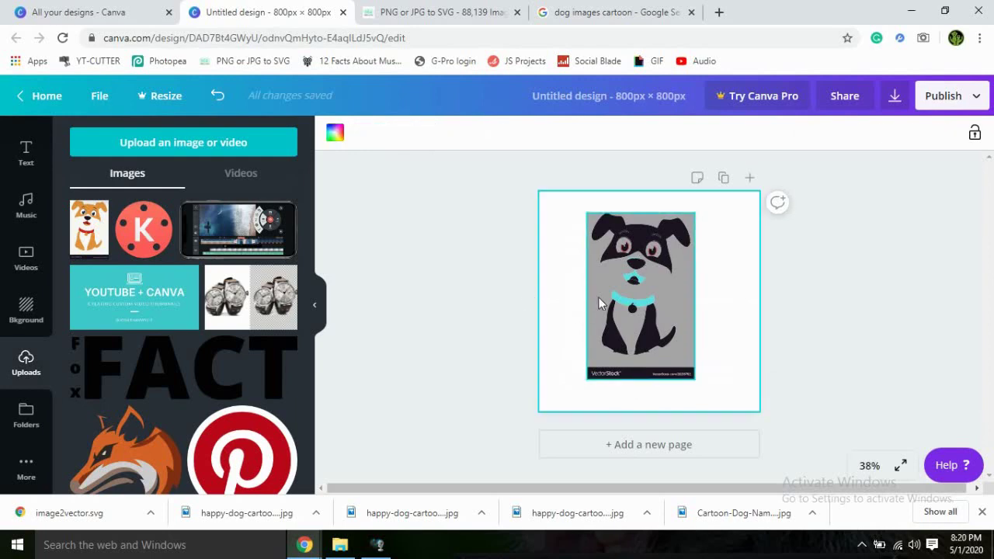
left_click(599, 300)
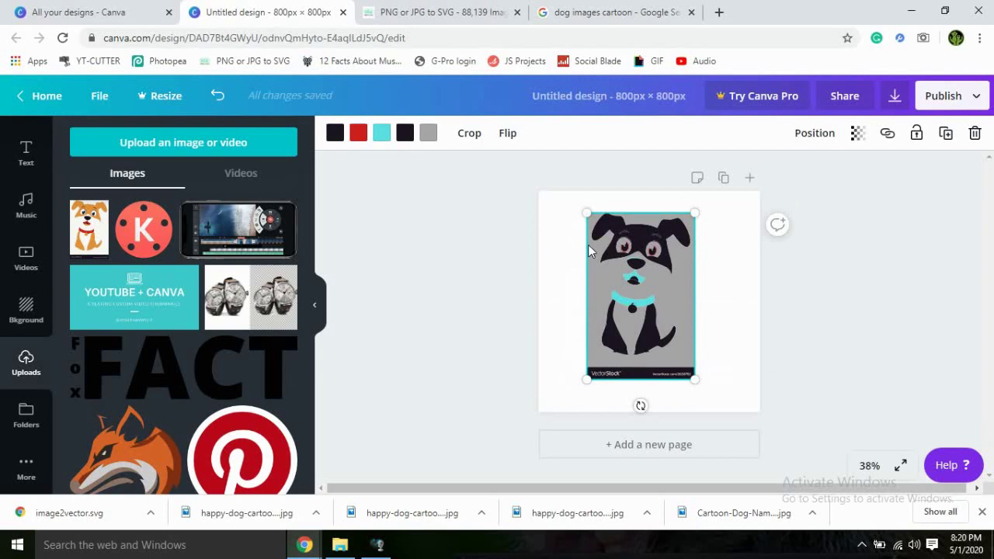
key("Delete")
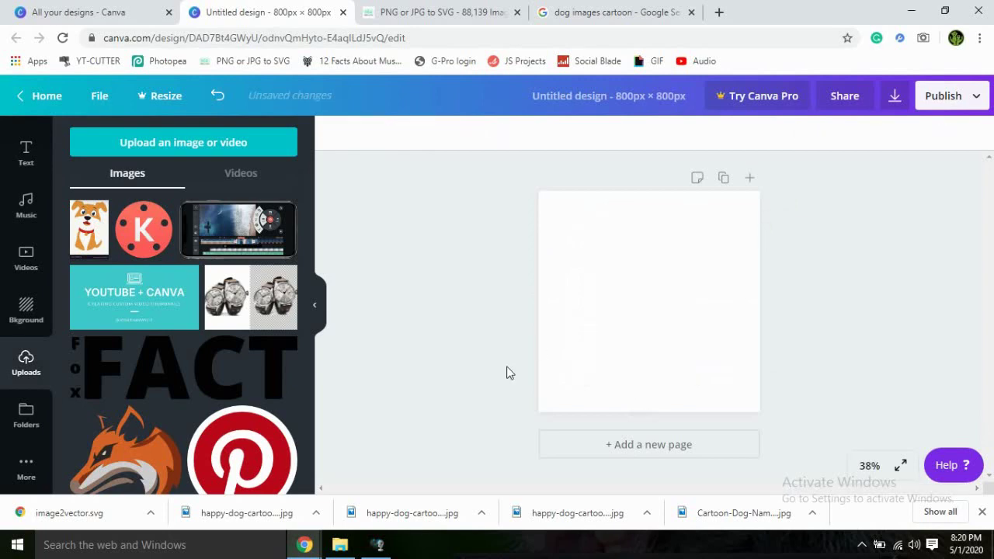